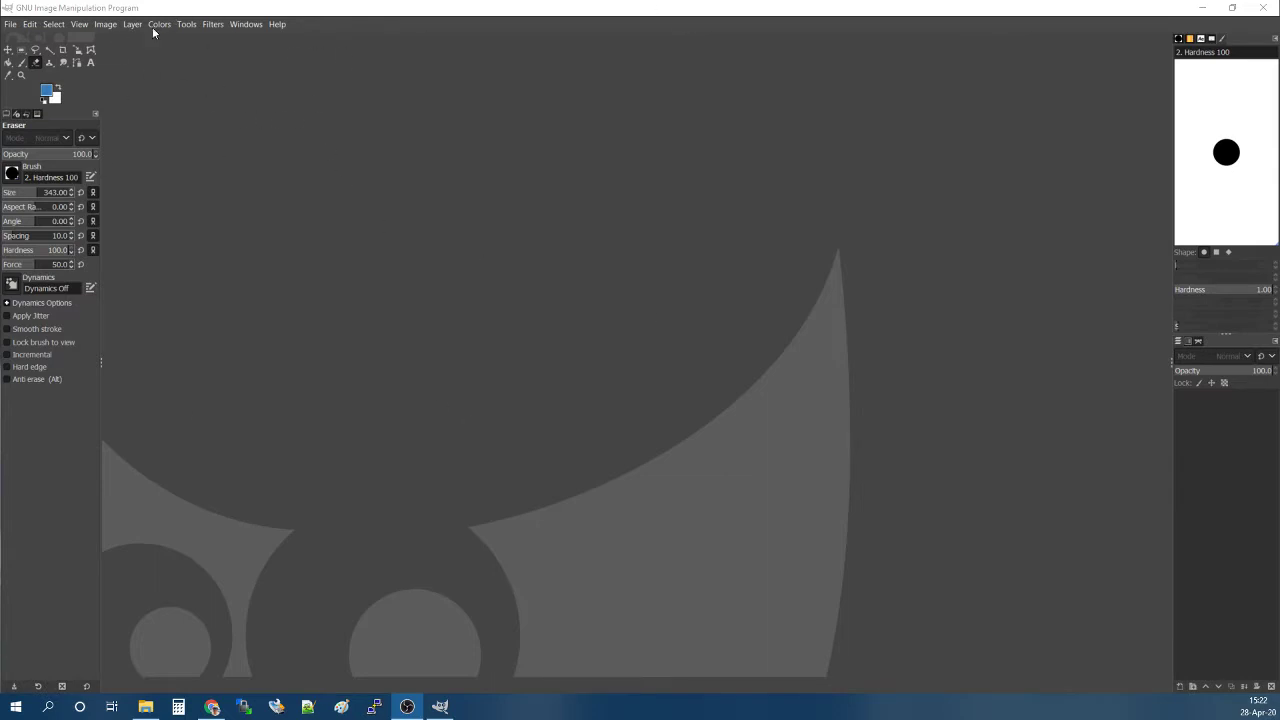
Start a blank 800×800 image from the 'Jewellery Marketplace - Product' template.
click(30, 11)
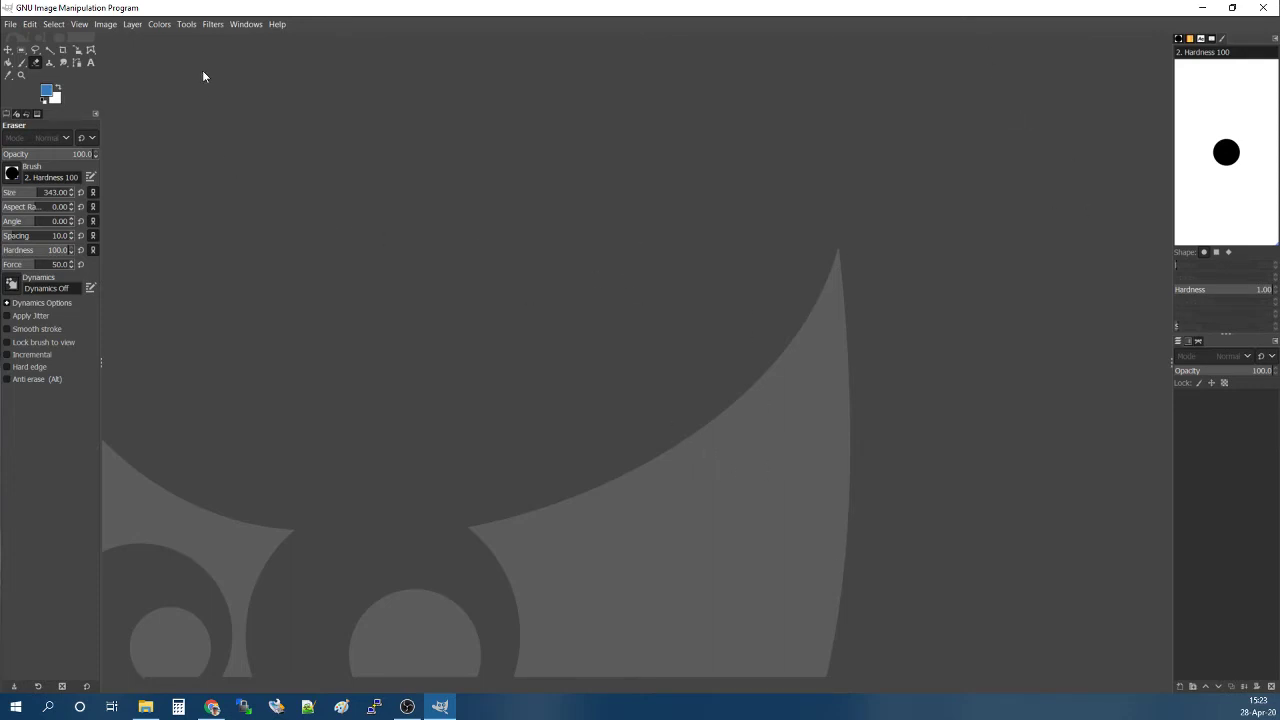
click(18, 26)
click(11, 26)
click(30, 46)
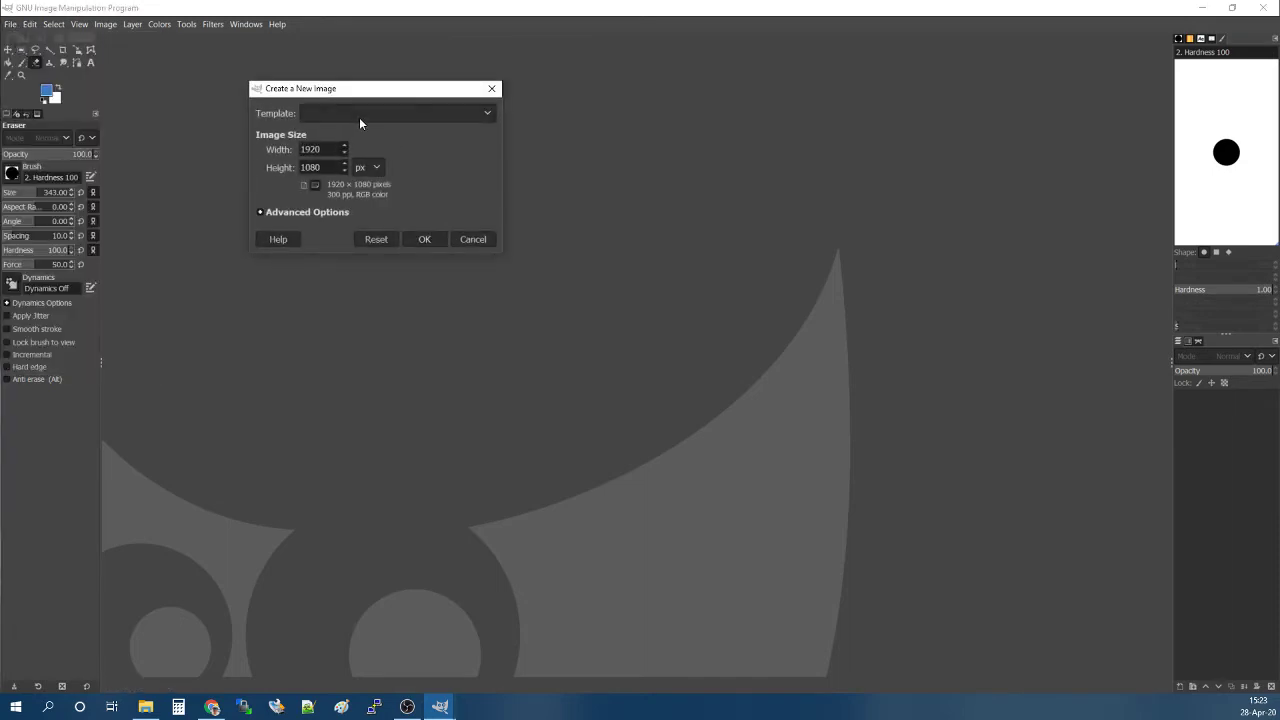
click(375, 113)
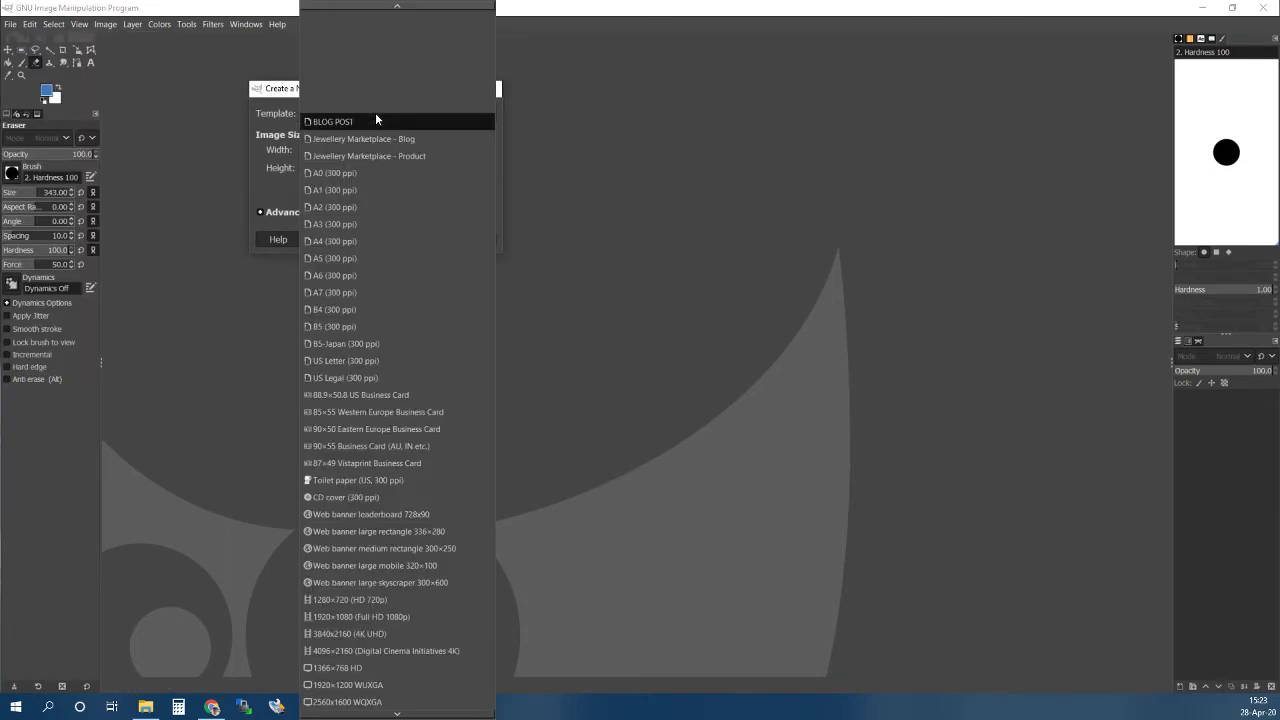
click(434, 158)
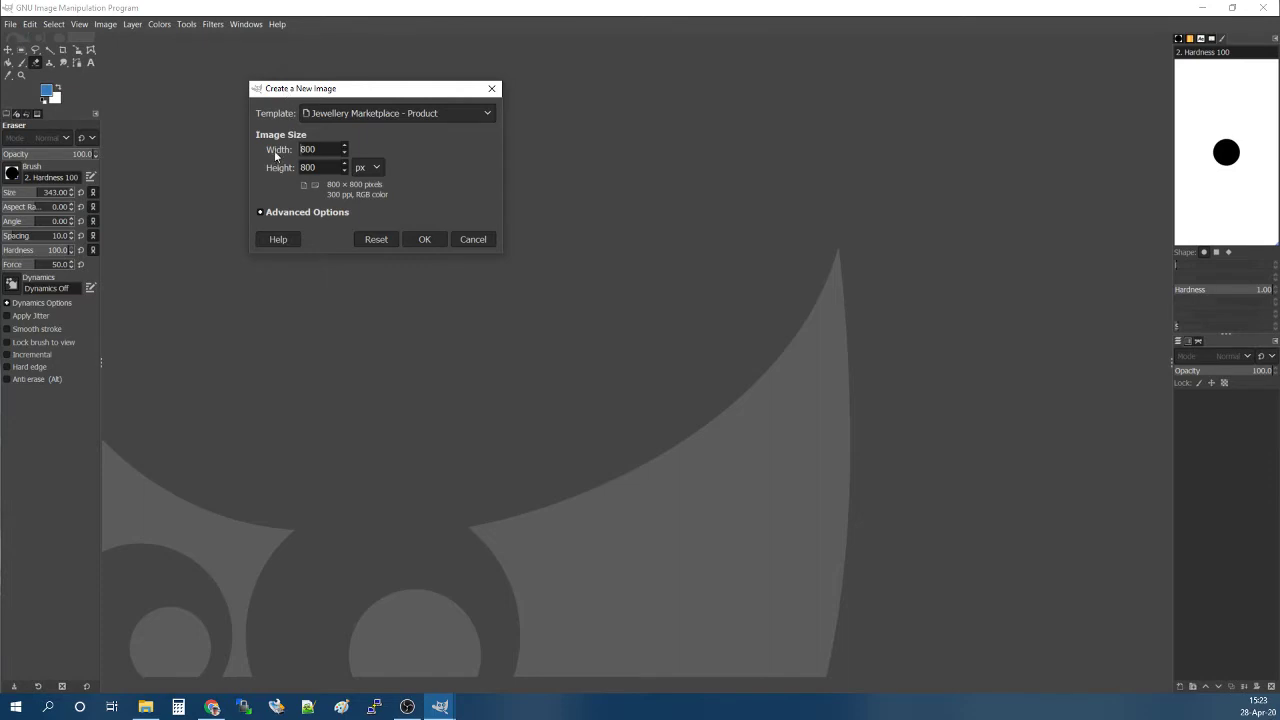
click(441, 237)
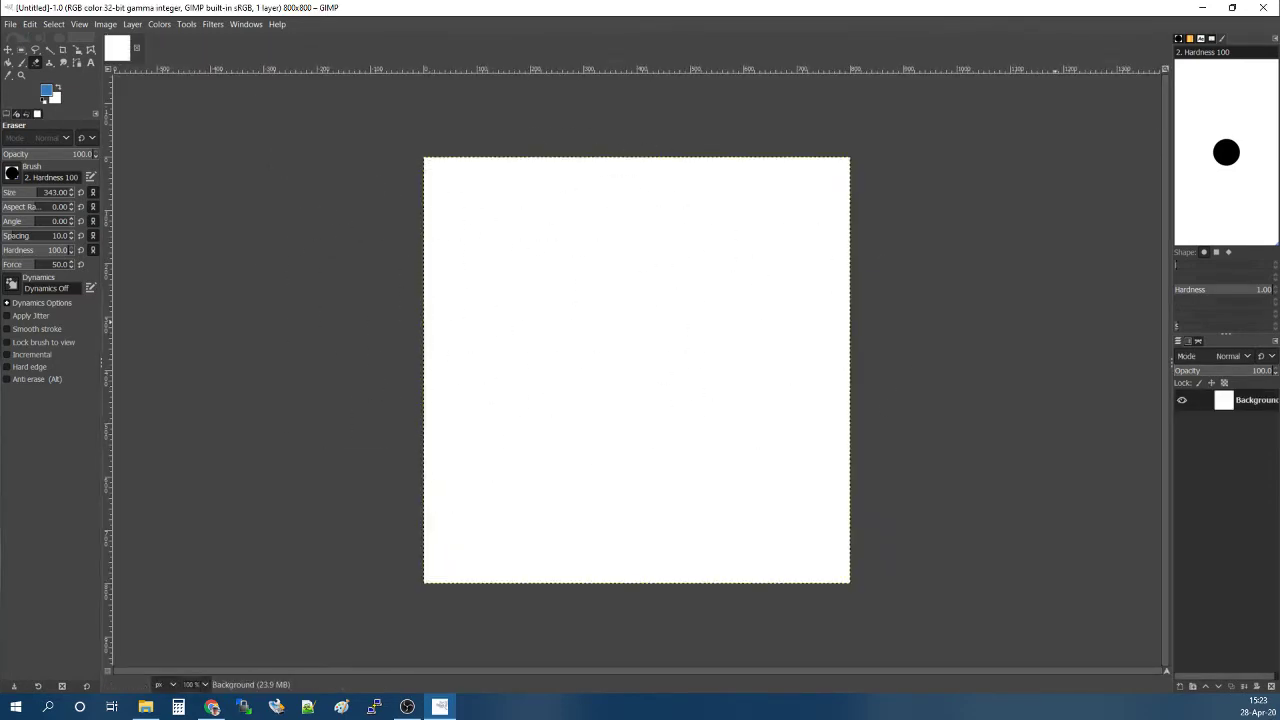
Switch to File Explorer to fetch the amber pendant photo.
key(super+e)
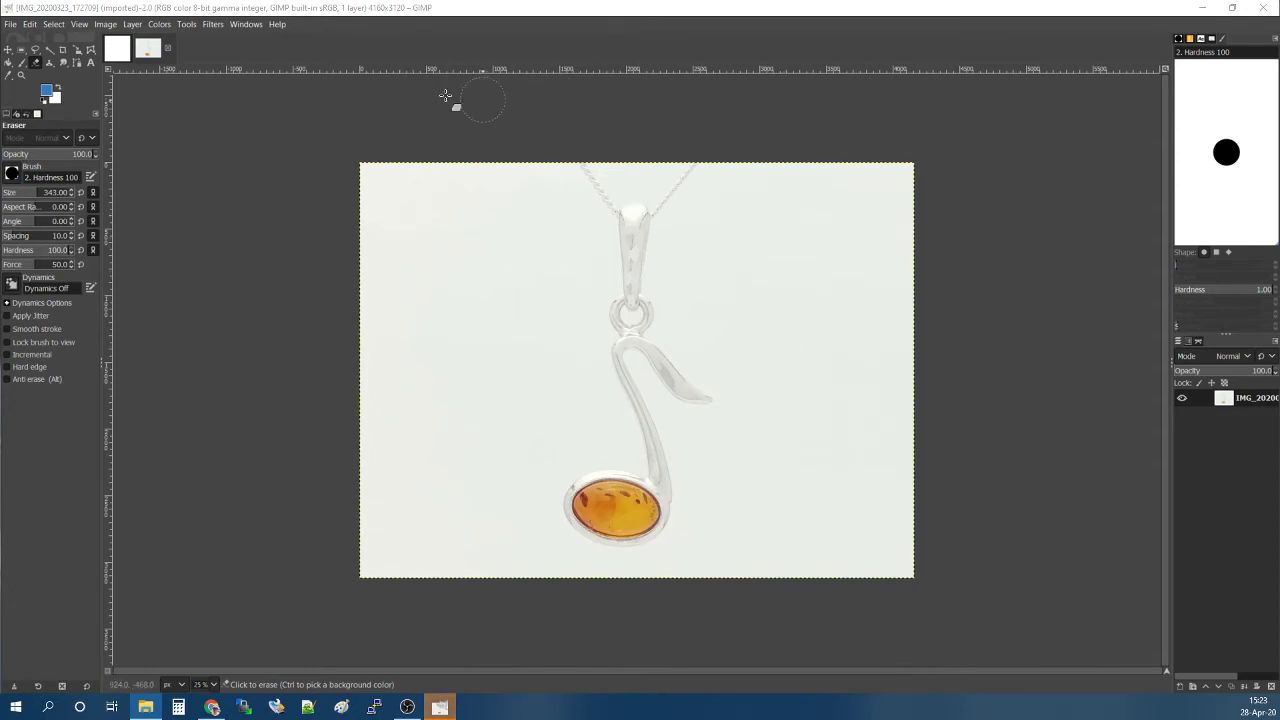
Select all of the pendant photo and copy it.
click(52, 24)
click(60, 40)
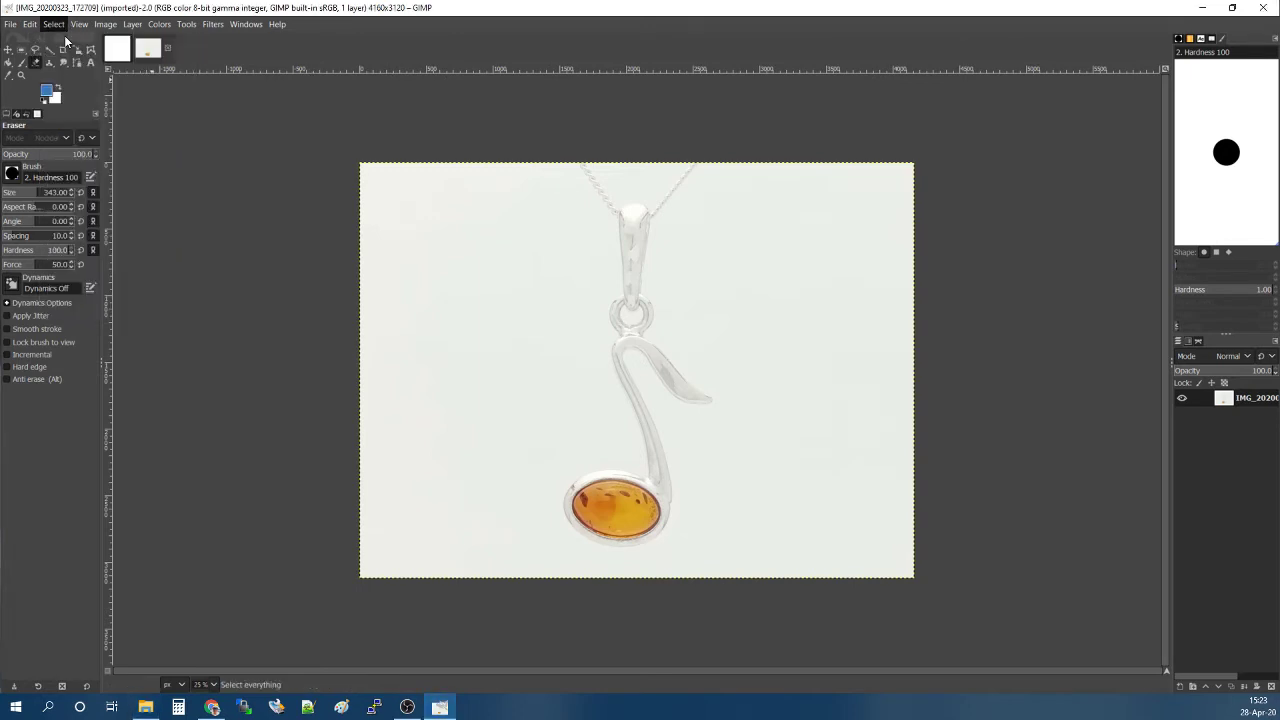
click(30, 24)
click(28, 24)
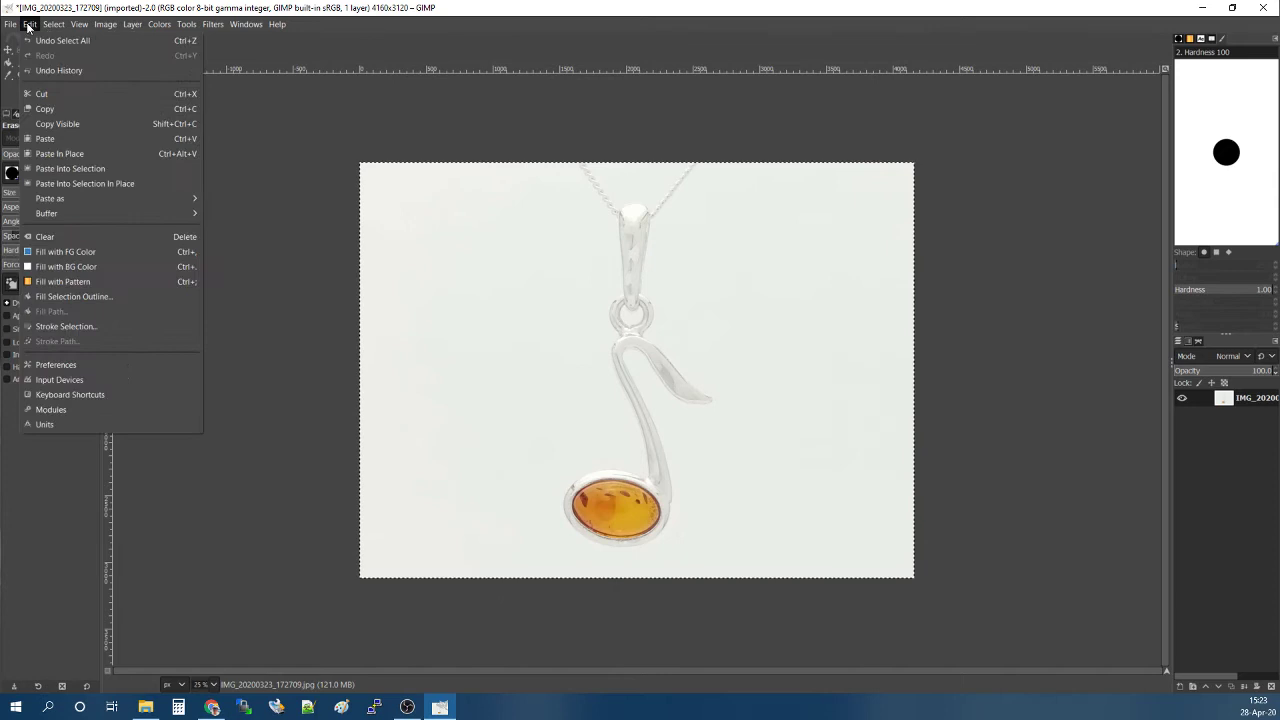
click(55, 104)
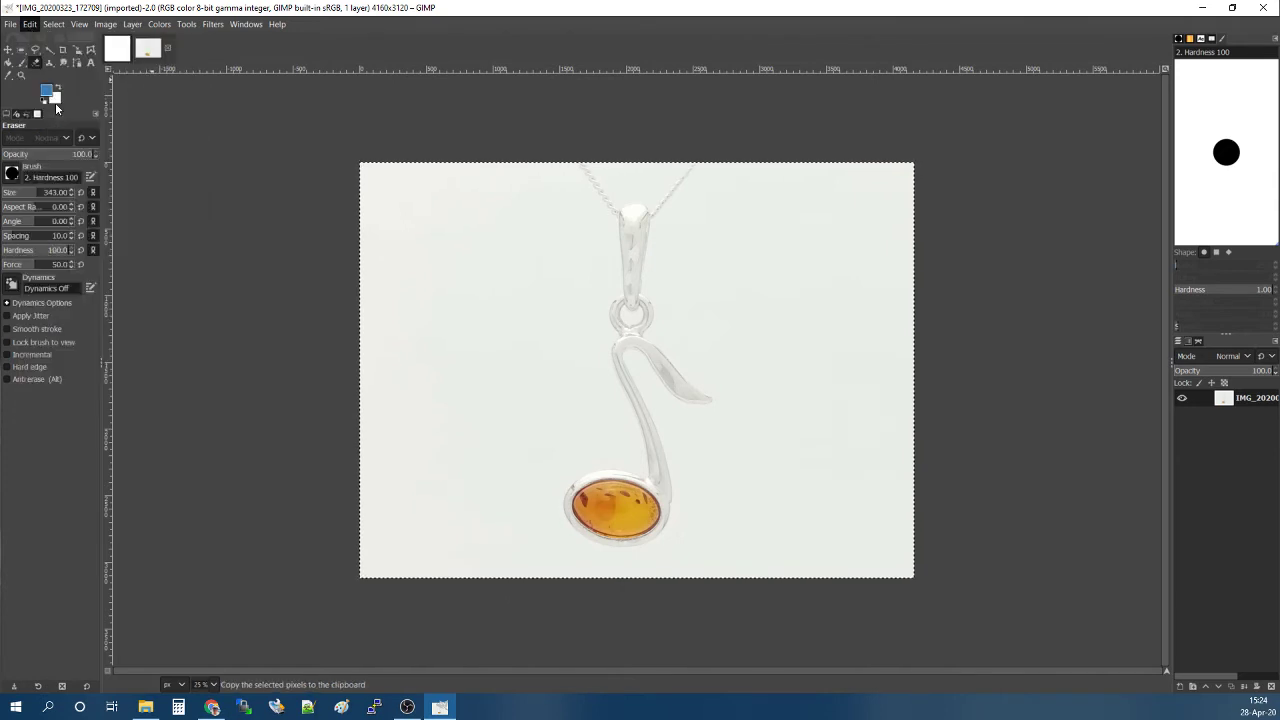
Paste the copied photo onto the blank Untitled 800×800 canvas.
click(115, 57)
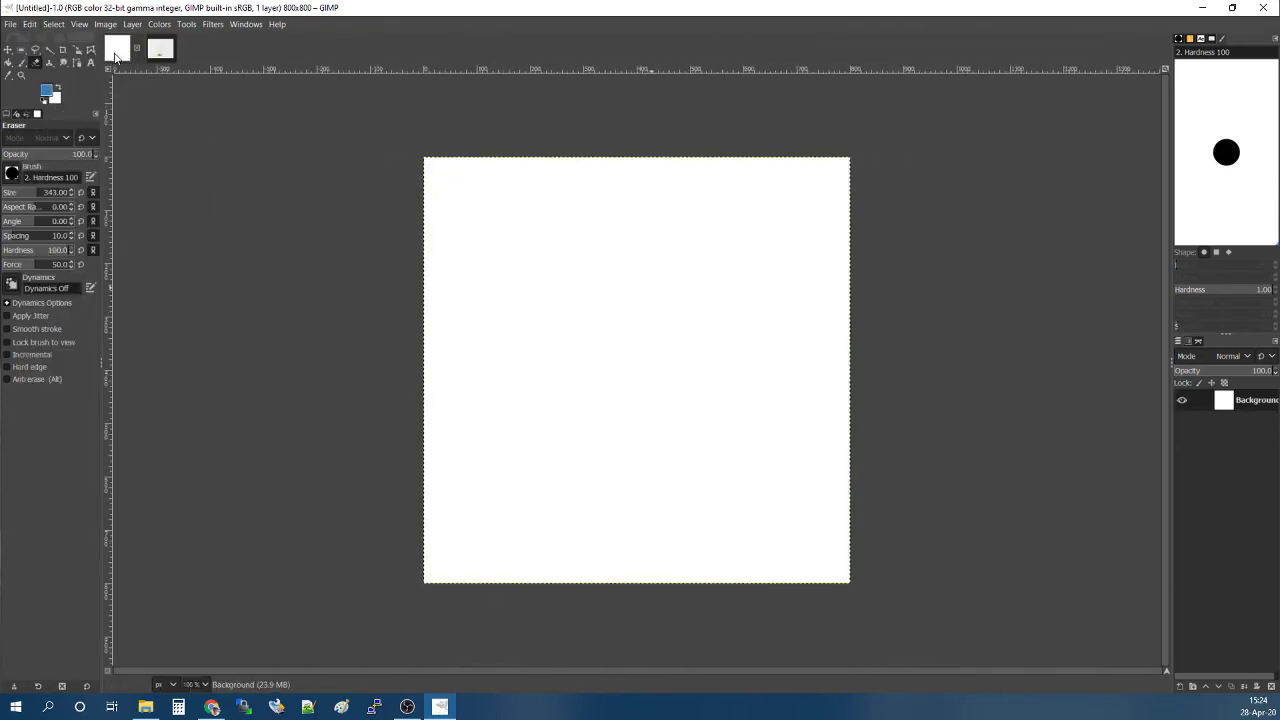
click(155, 50)
click(117, 50)
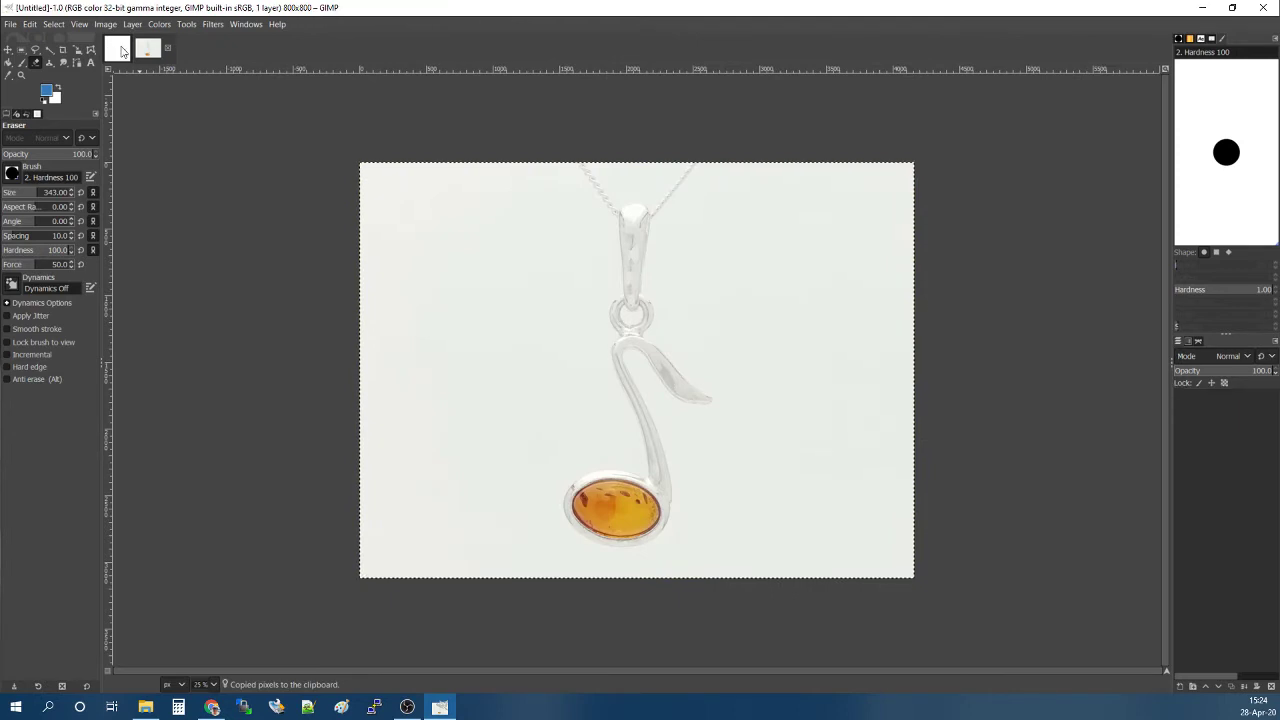
click(165, 50)
click(117, 50)
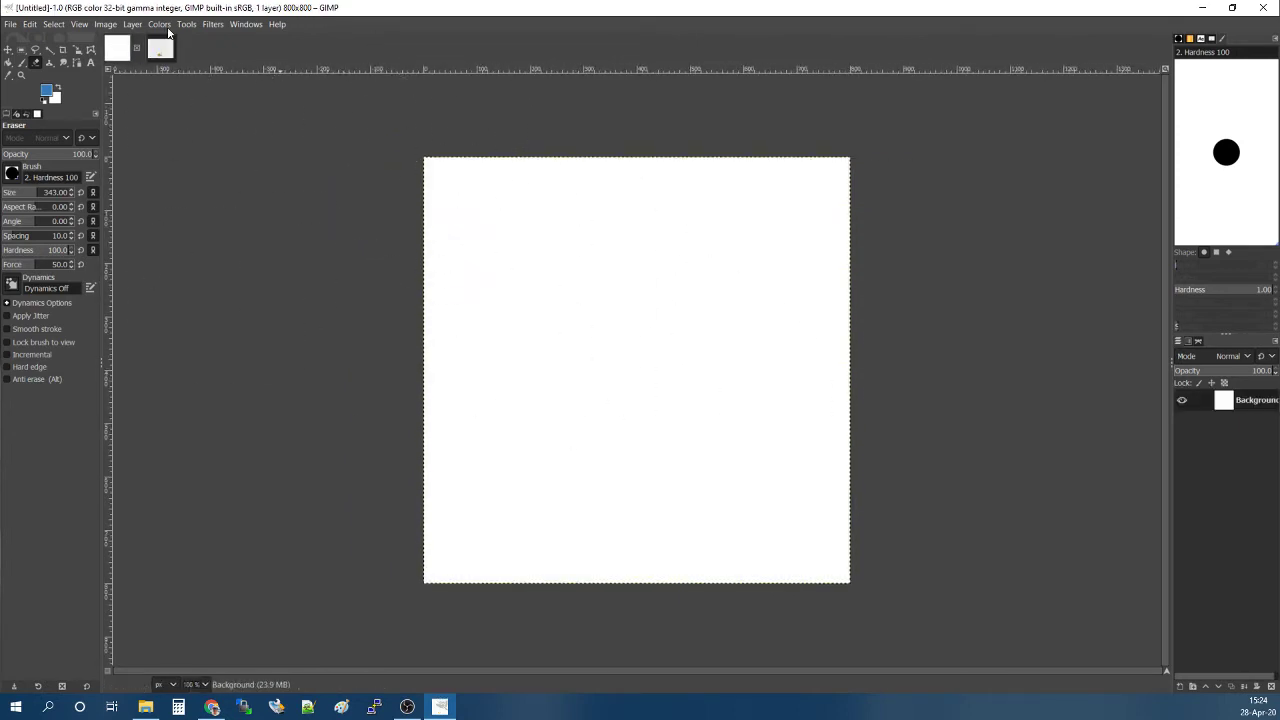
click(50, 24)
mouse_move(30, 24)
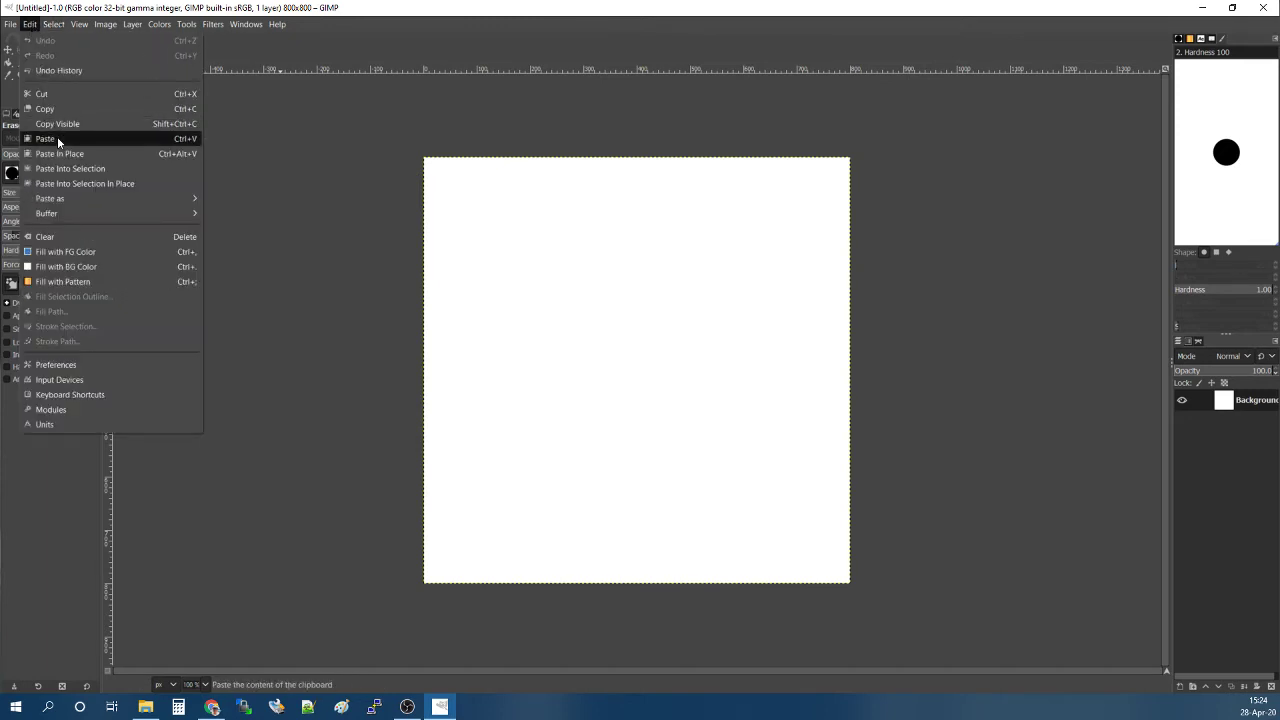
click(57, 138)
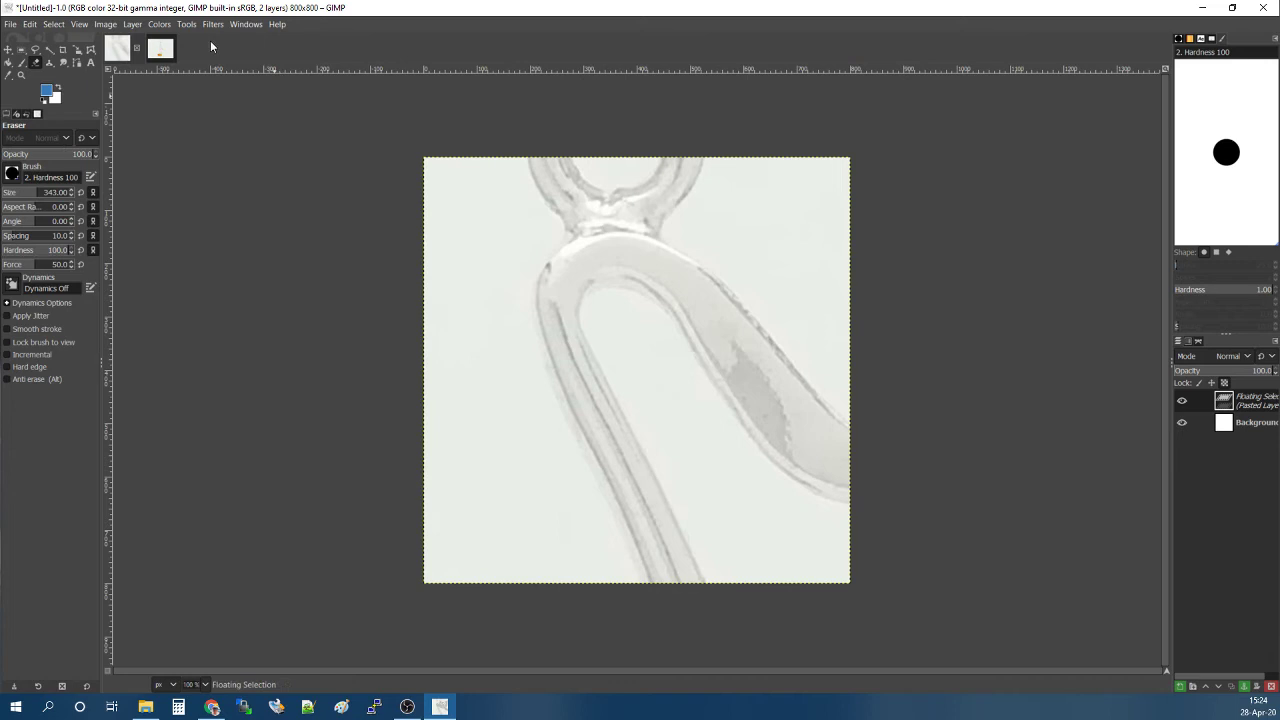
Choose the Scale tool with 'Keep aspect' enabled in its options.
click(162, 50)
click(145, 53)
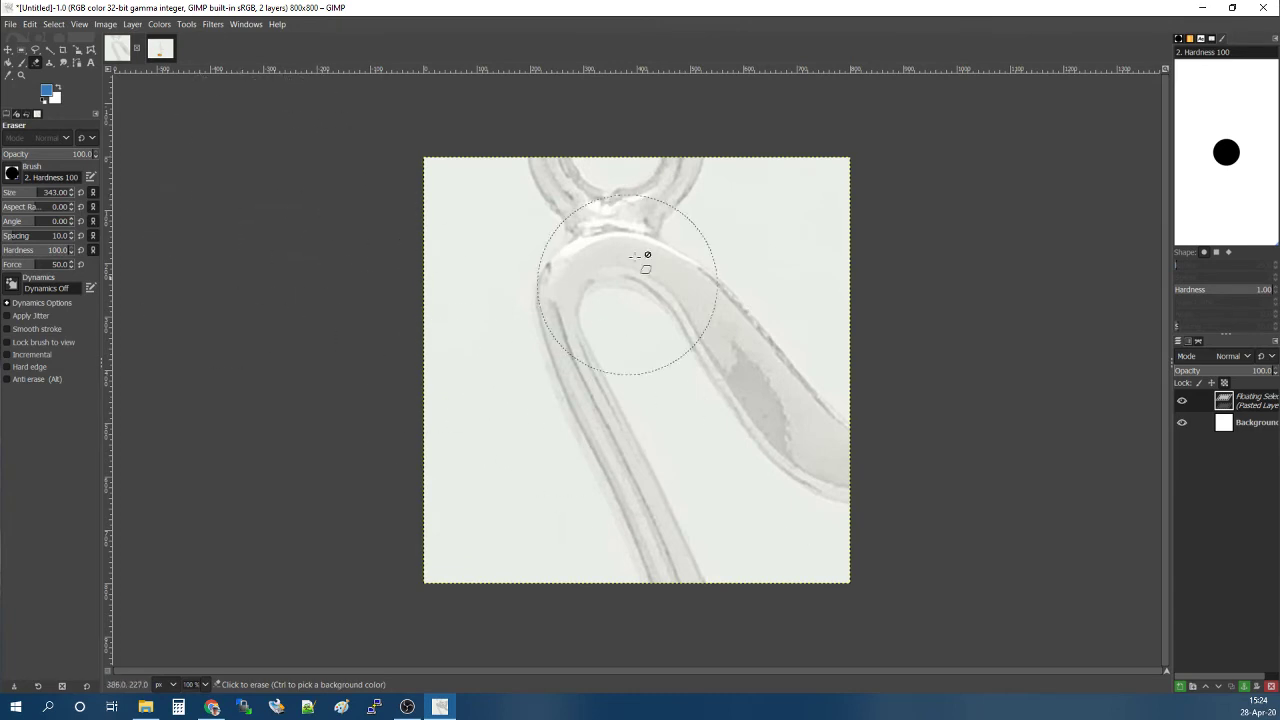
click(77, 52)
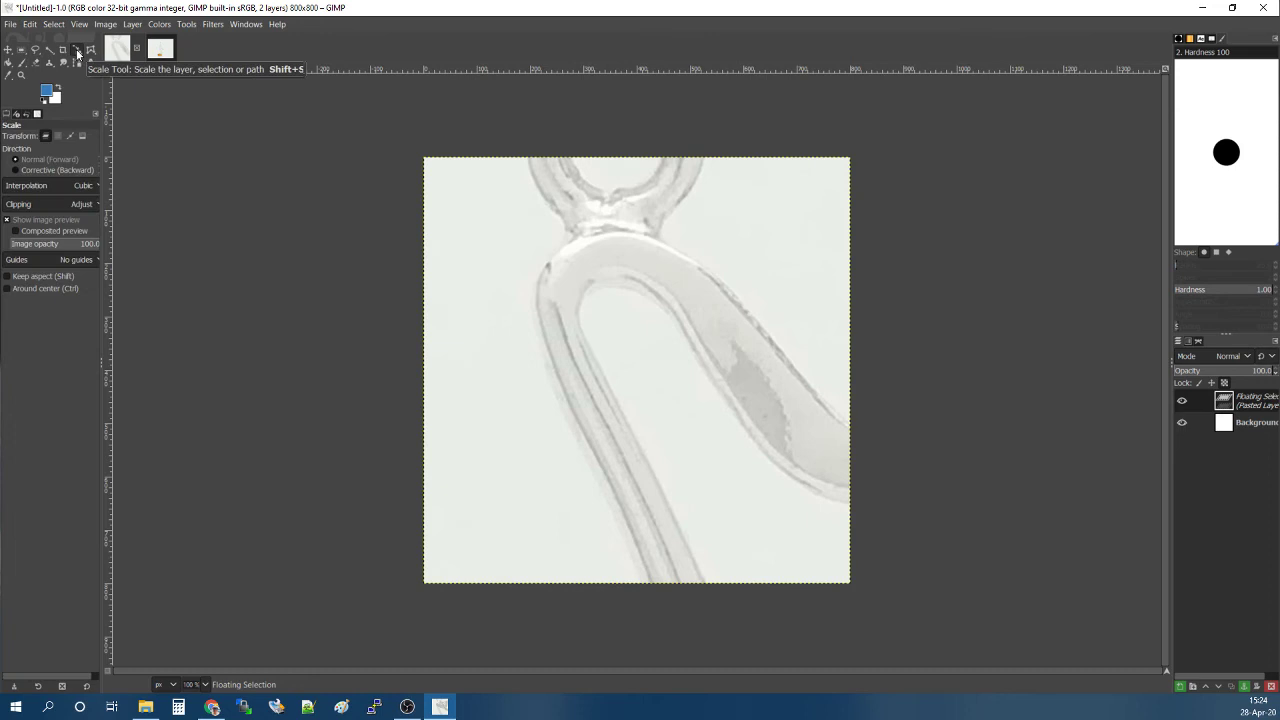
click(42, 278)
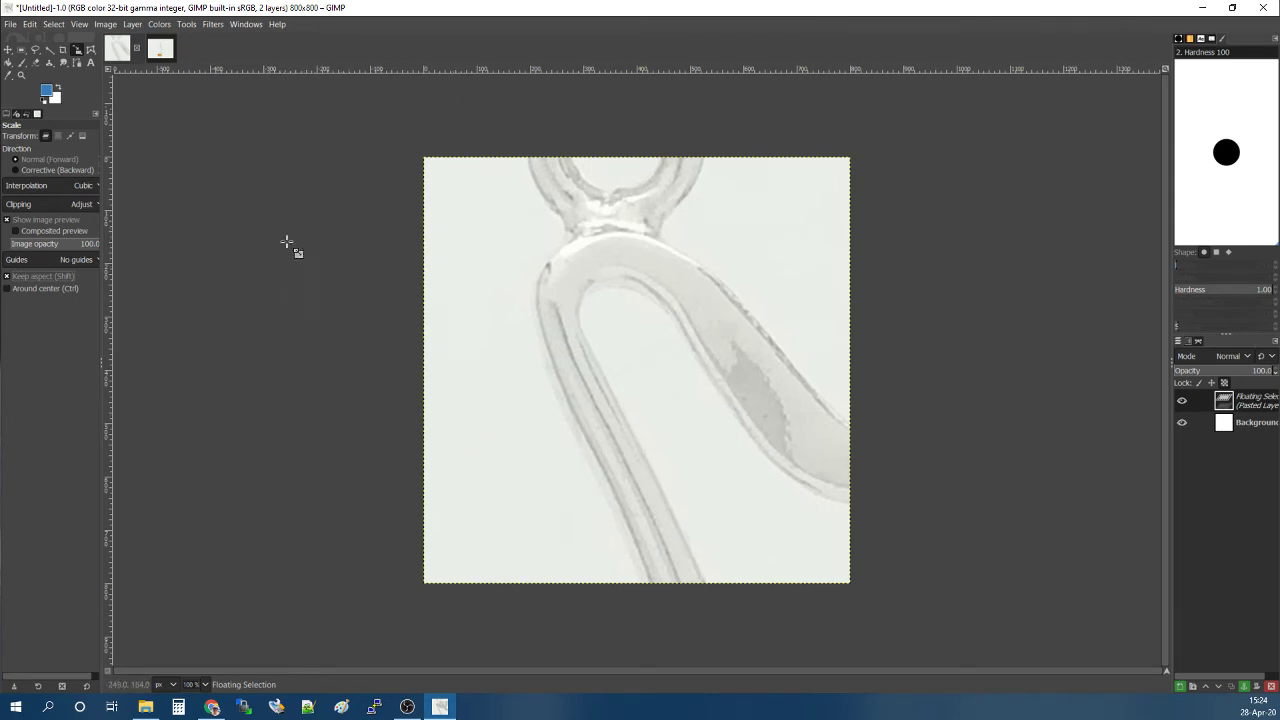
Start scaling the 4160×3120 pasted layer around its centre, zoomed out to see the handles.
click(294, 350)
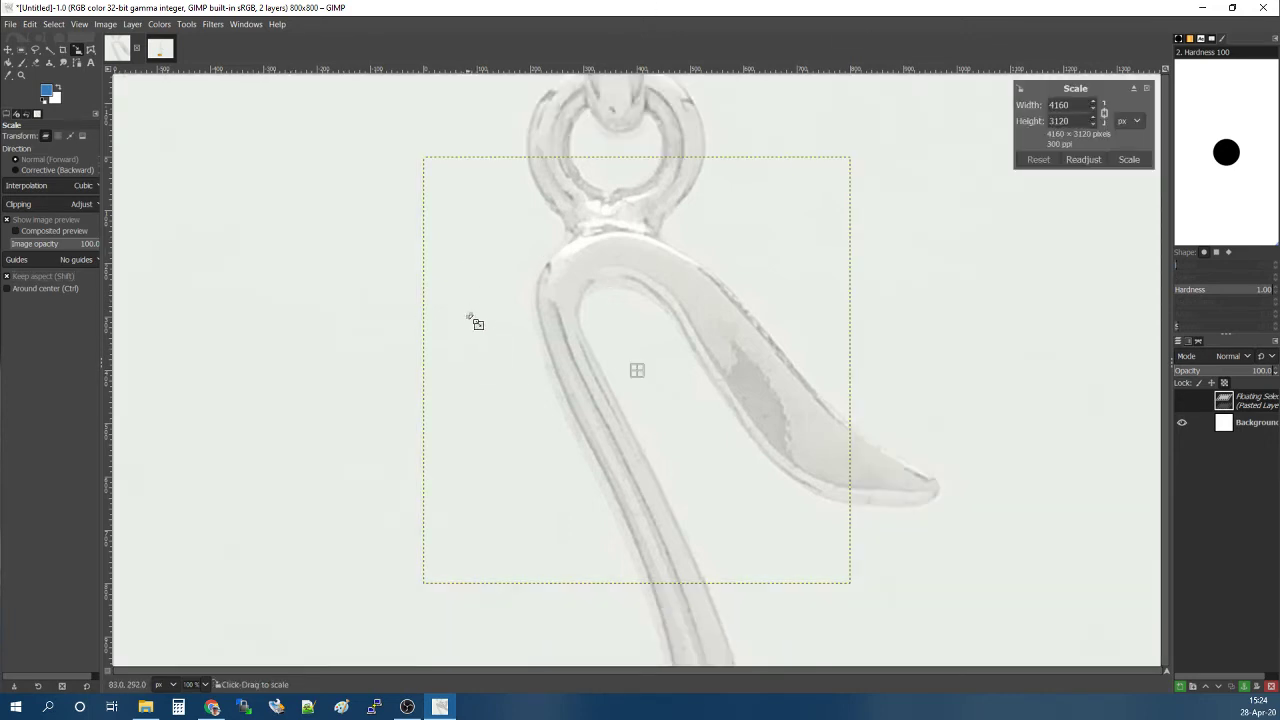
key(ctrl)
scroll(398, 348, down, 1)
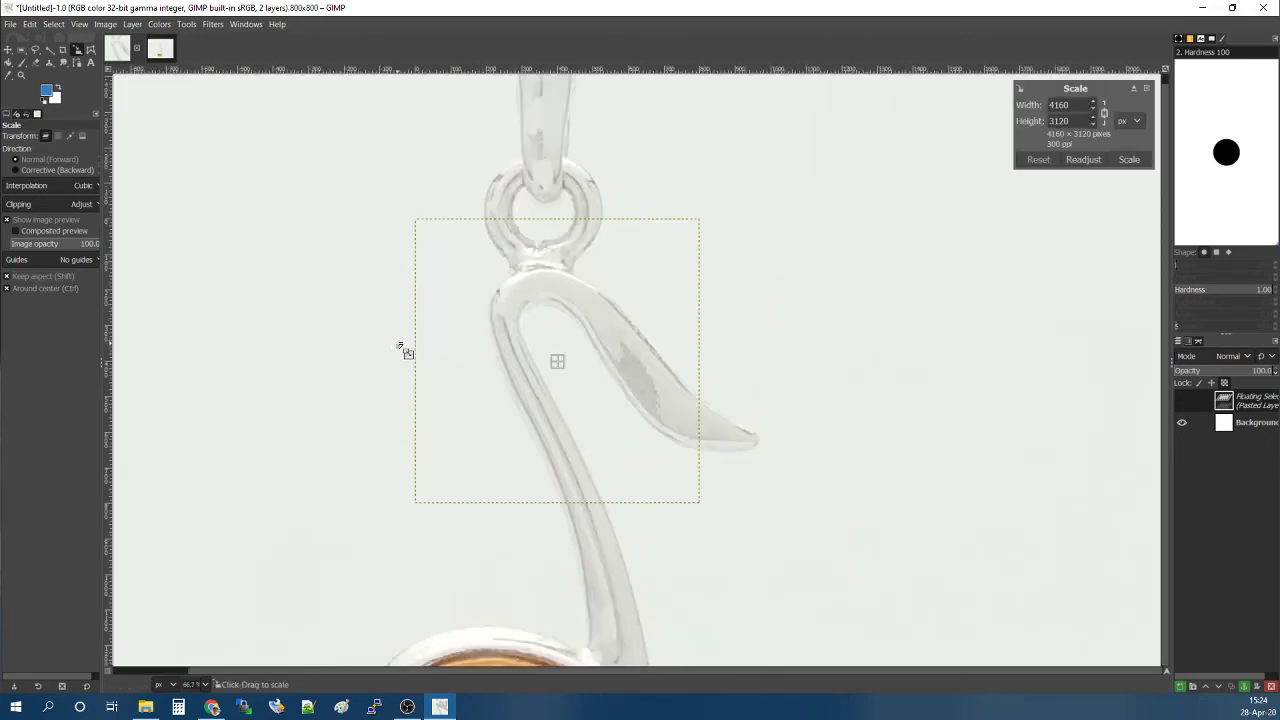
scroll(760, 365, down, 1)
scroll(743, 334, down, 1)
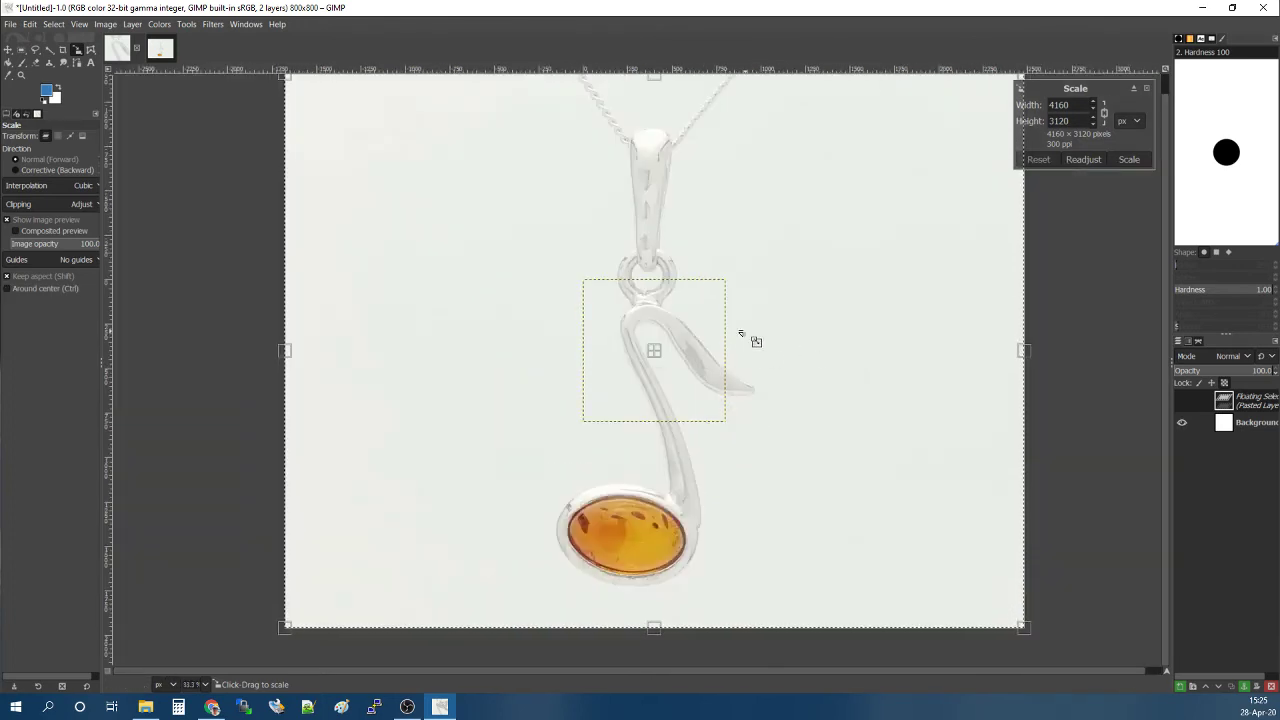
key(ctrl)
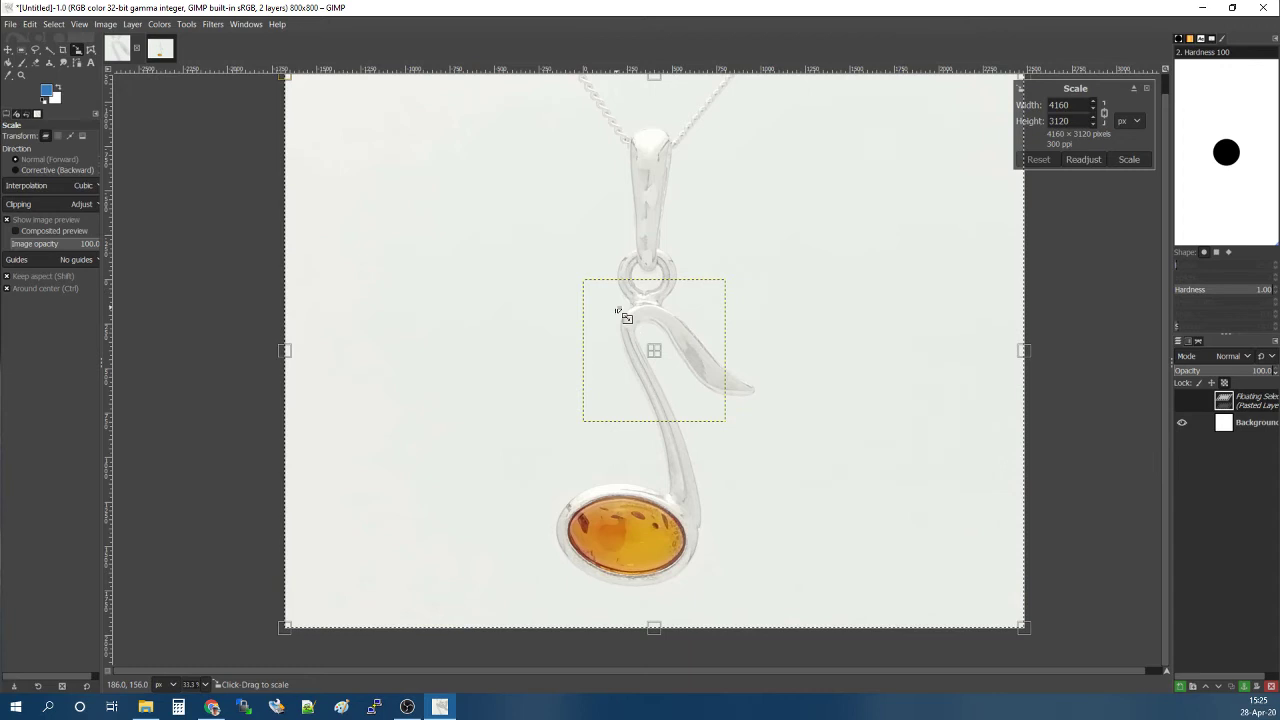
scroll(622, 318, down, 1)
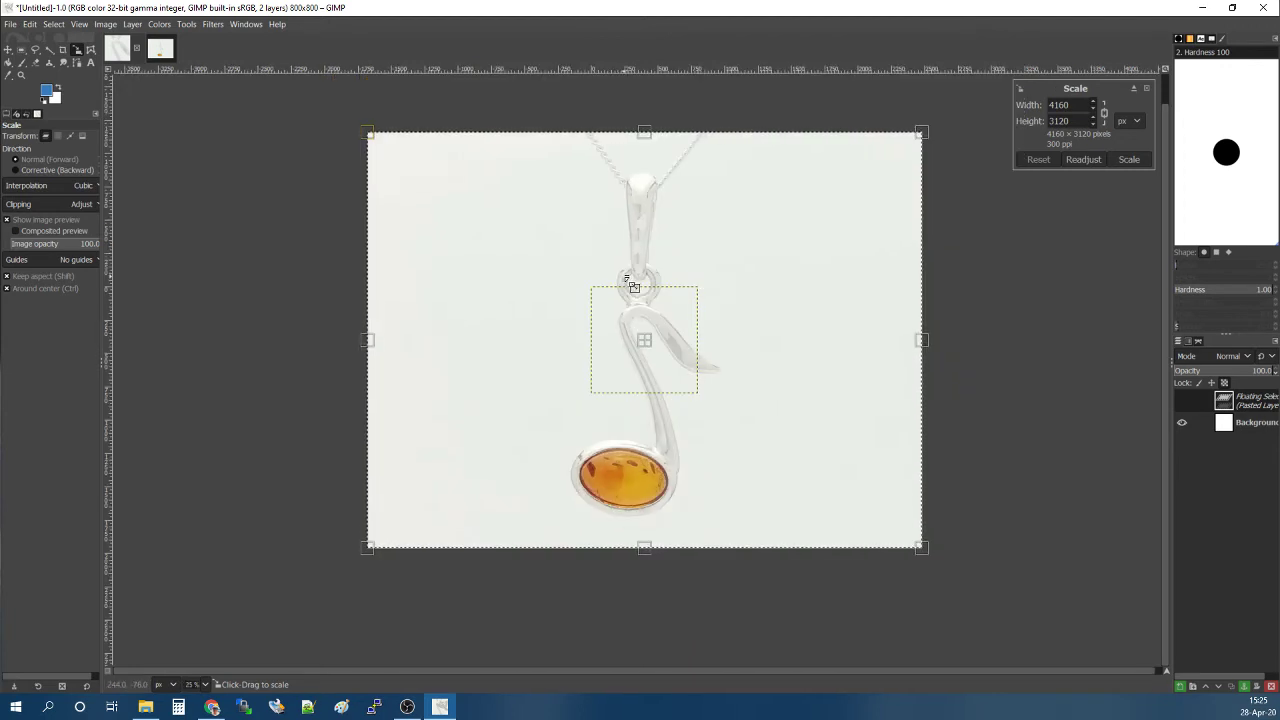
scroll(643, 286, down, 1)
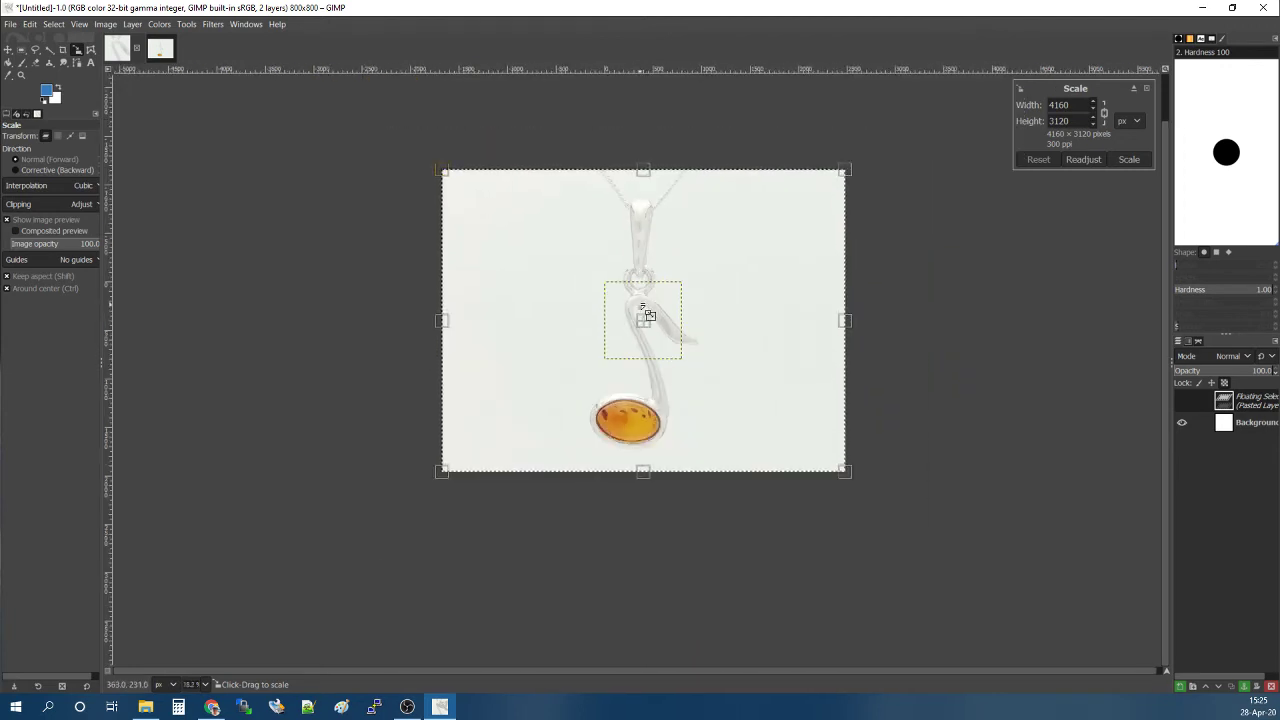
scroll(645, 312, up, 1)
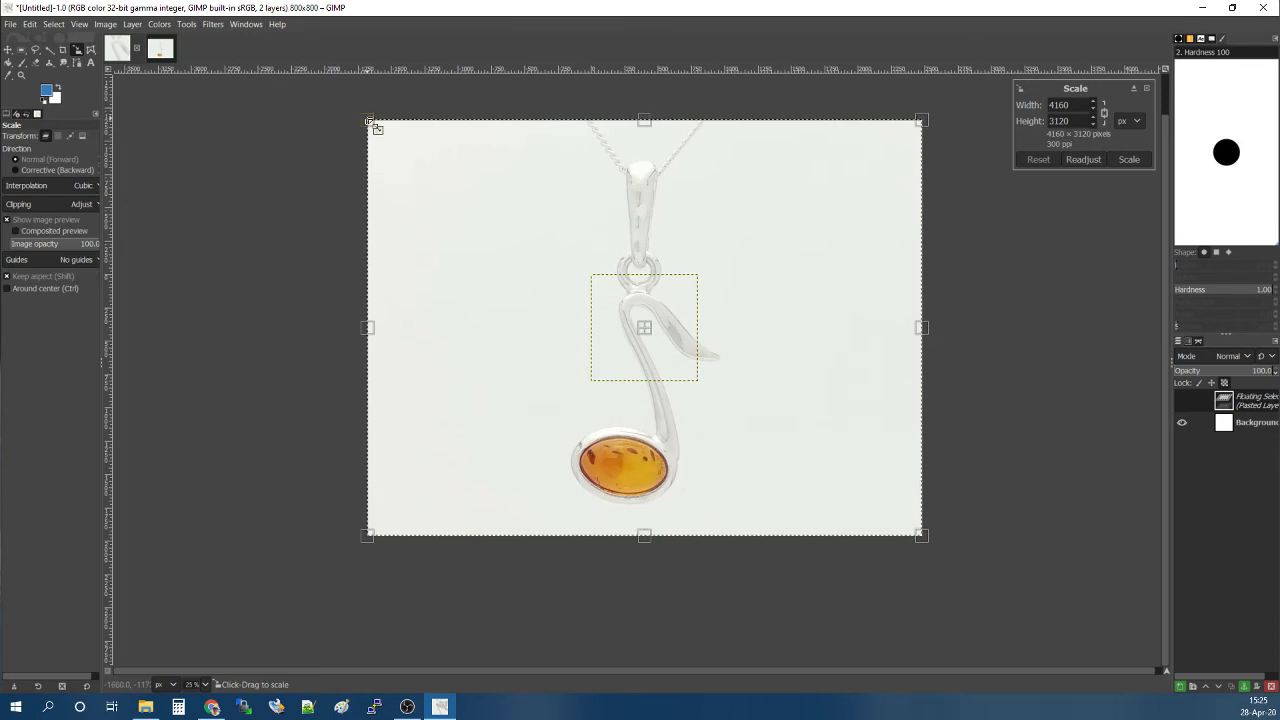
Drag the corner handles to shrink the pasted photo from 4160×3120 to about 1100×825.
drag(369, 121, 552, 302)
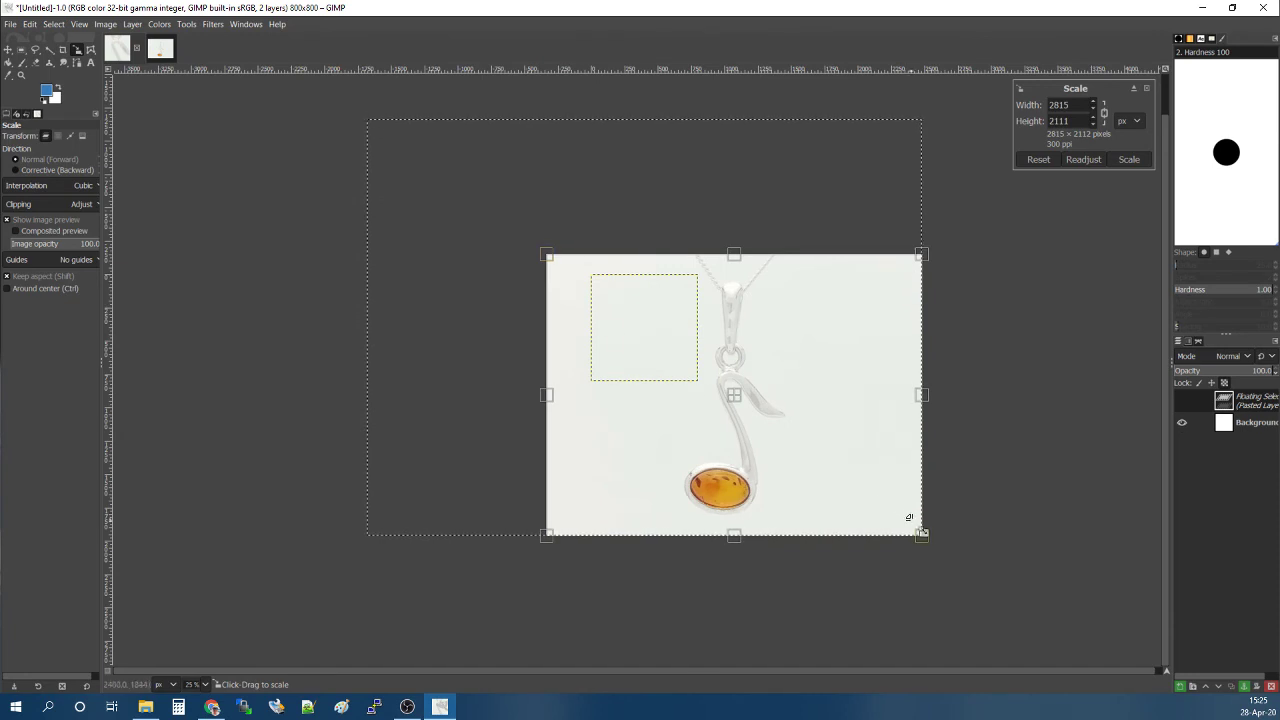
mouse_move(920, 537)
mouse_down()
mouse_move(766, 457)
mouse_move(715, 405)
mouse_up()
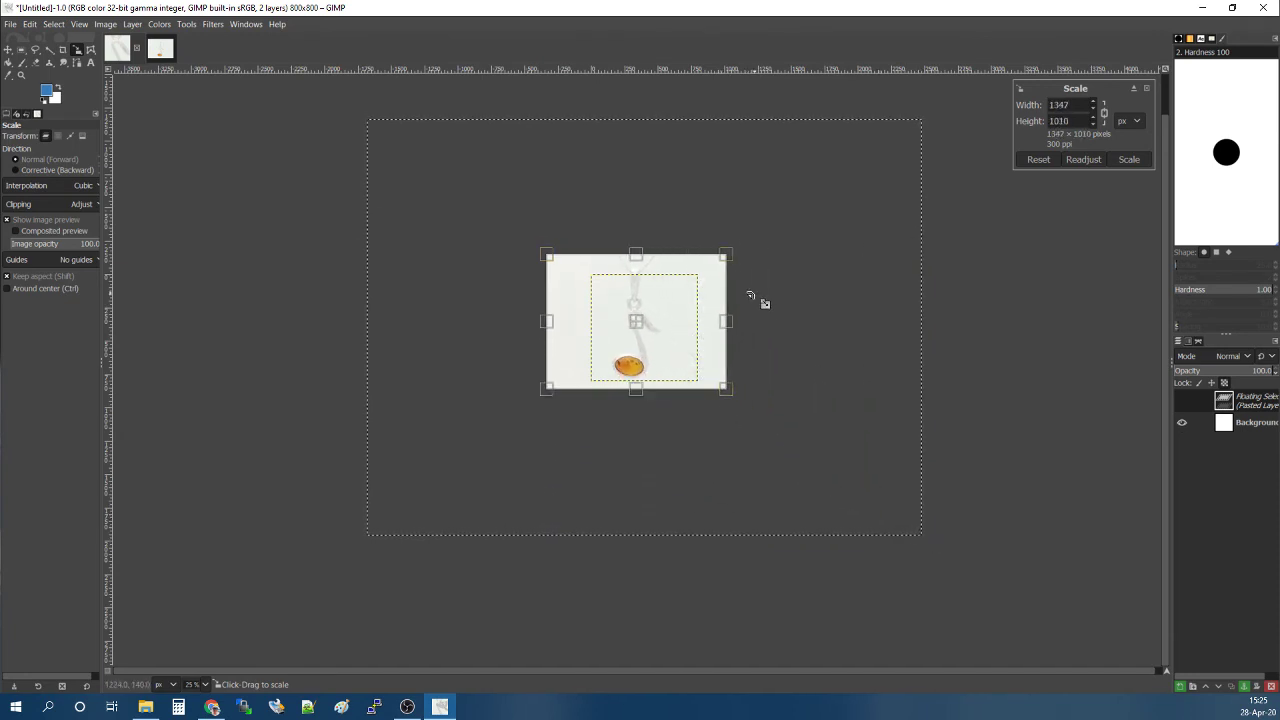
scroll(709, 327, up, 1)
scroll(709, 327, up, 1)
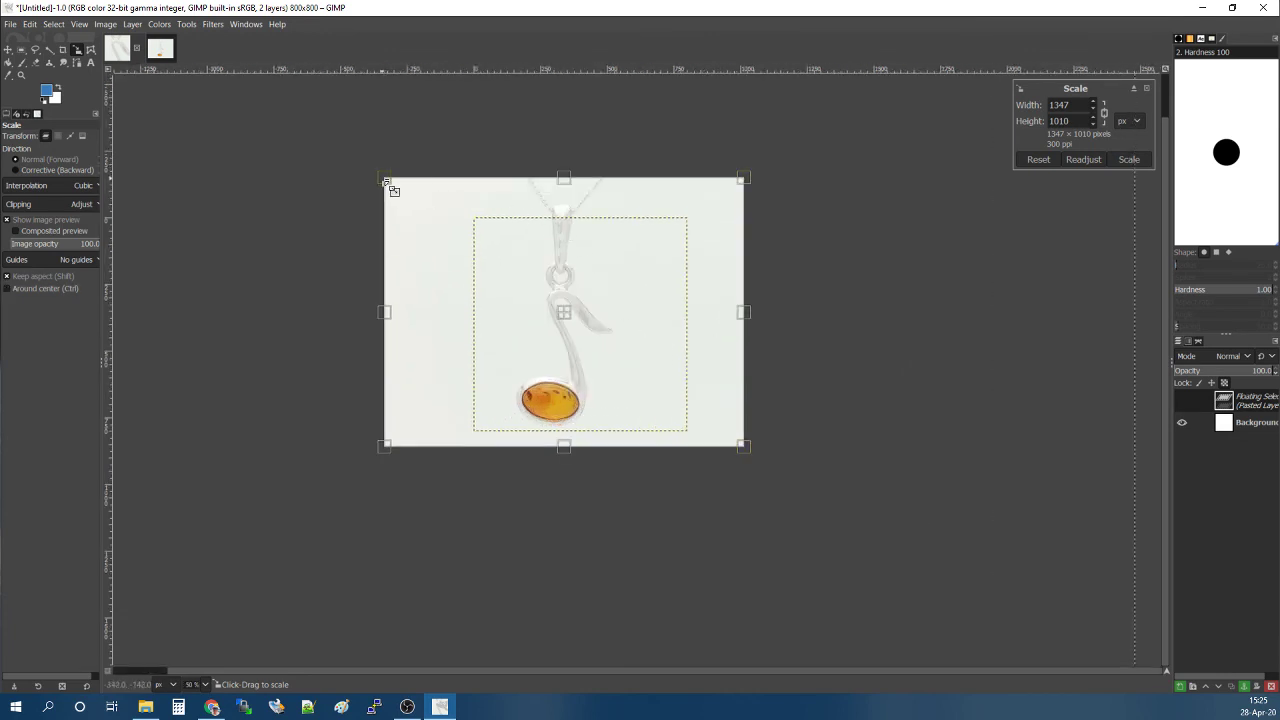
drag(387, 177, 440, 219)
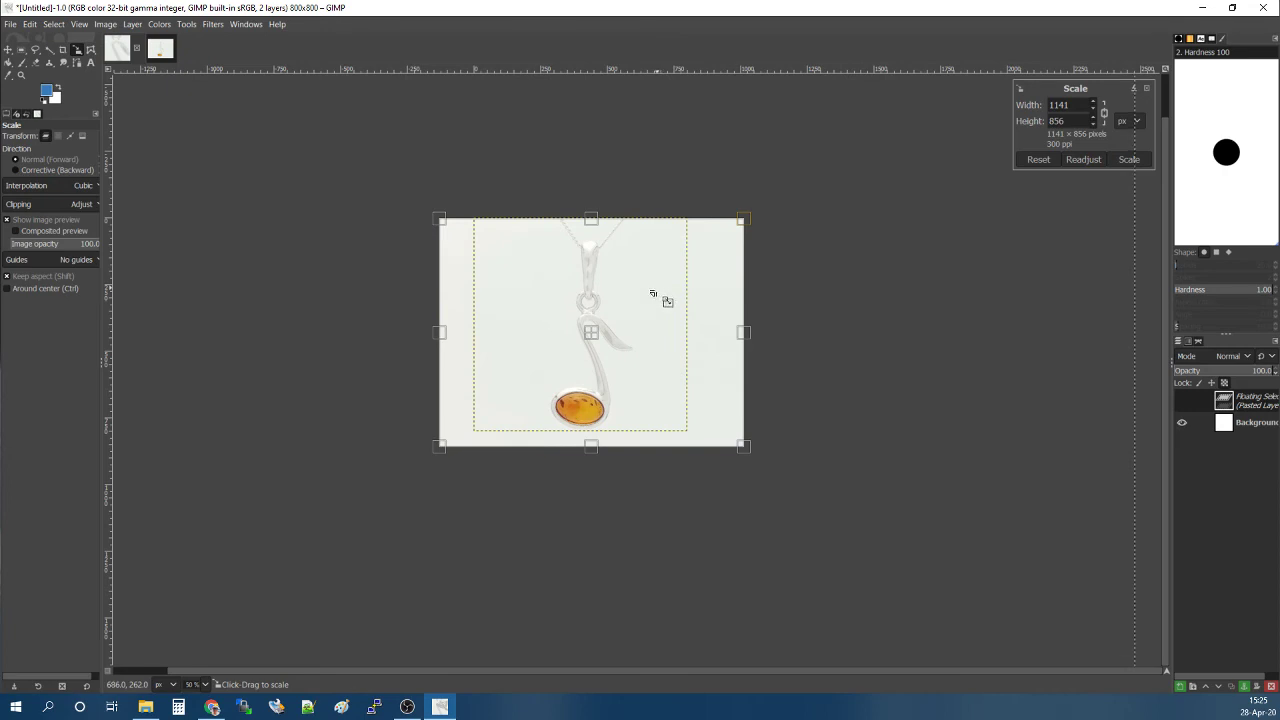
scroll(670, 305, up, 1)
scroll(541, 312, up, 1)
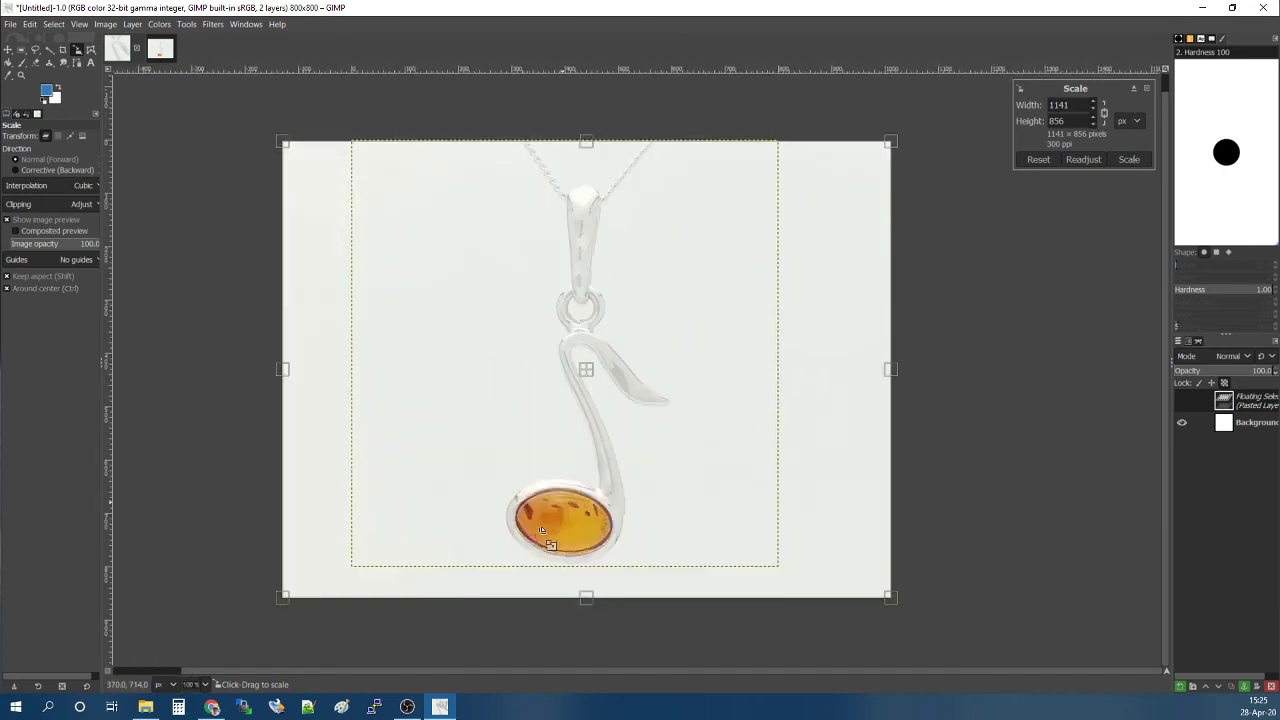
drag(902, 607, 874, 586)
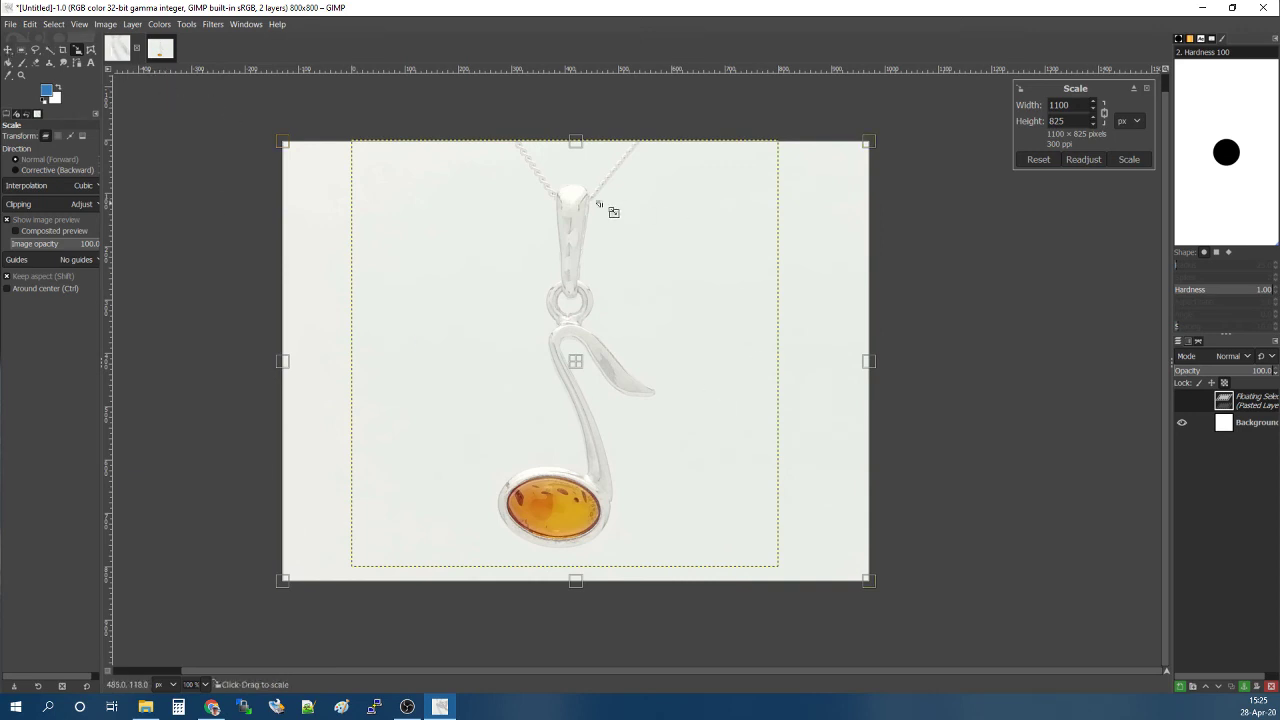
Nudge the scaled pendant layer slightly left and up with the Move tool.
click(8, 49)
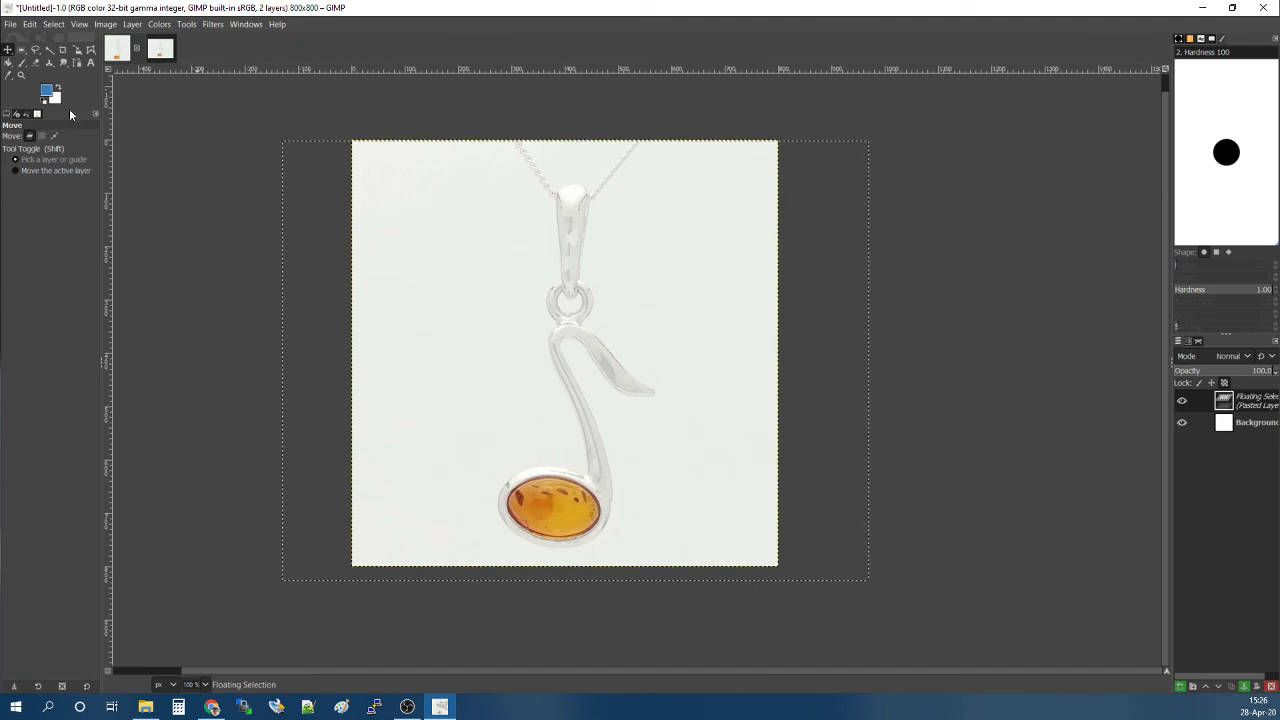
mouse_move(523, 337)
mouse_down()
mouse_move(491, 345)
mouse_move(523, 340)
mouse_move(491, 337)
mouse_move(523, 363)
mouse_move(531, 356)
mouse_move(500, 333)
mouse_up()
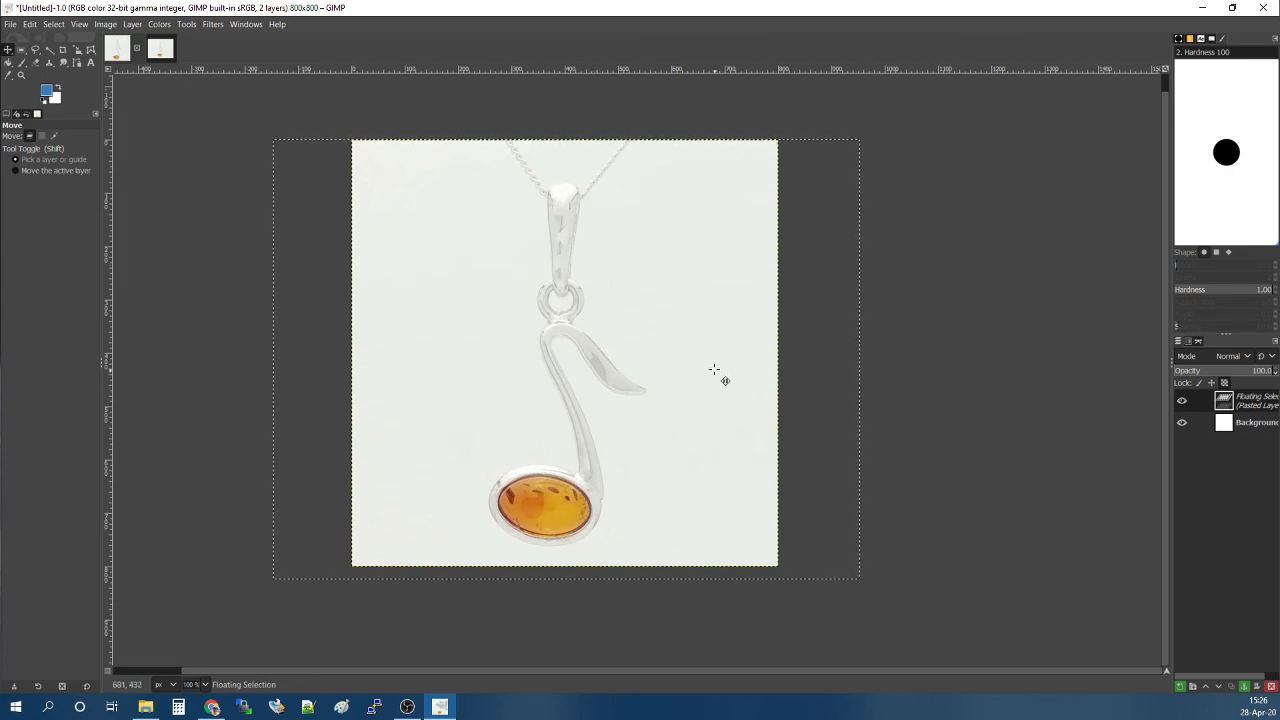